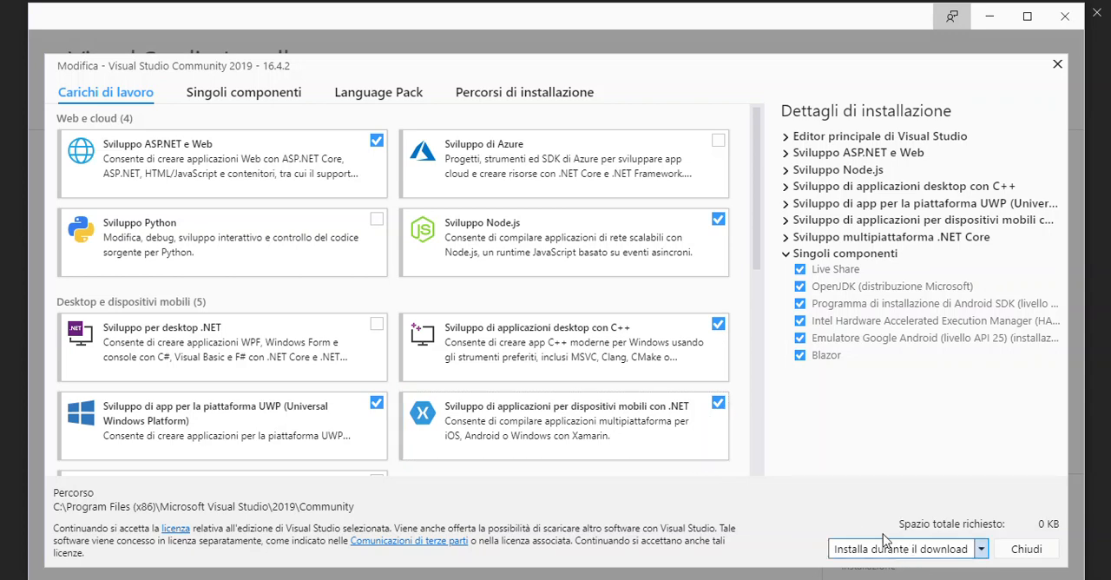
Step: Minimize the Visual Studio installer, continue into the IDE without code, and open the Android SDK Manager
click(989, 17)
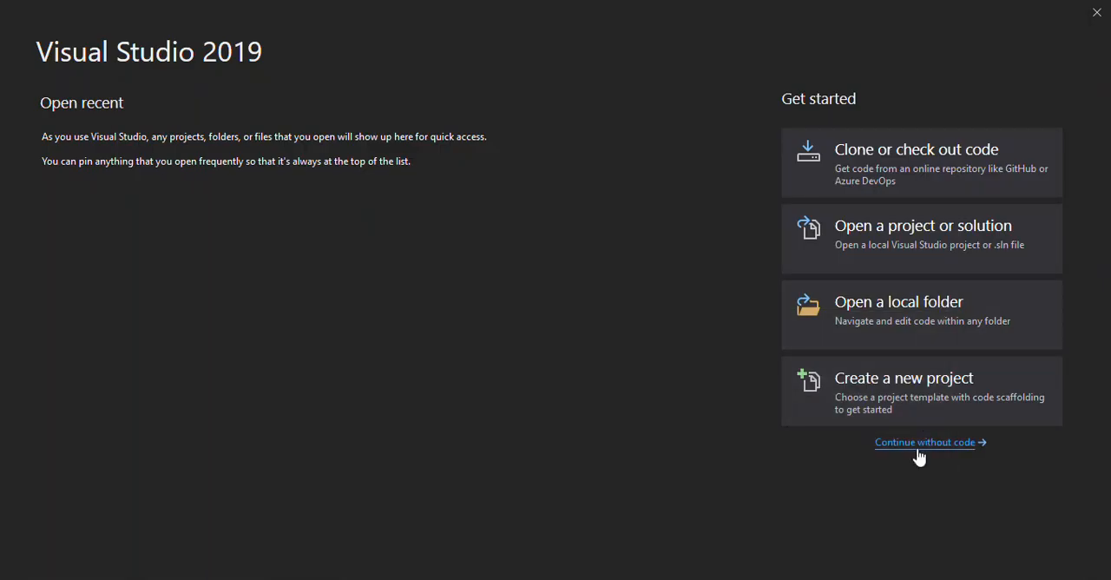
click(922, 444)
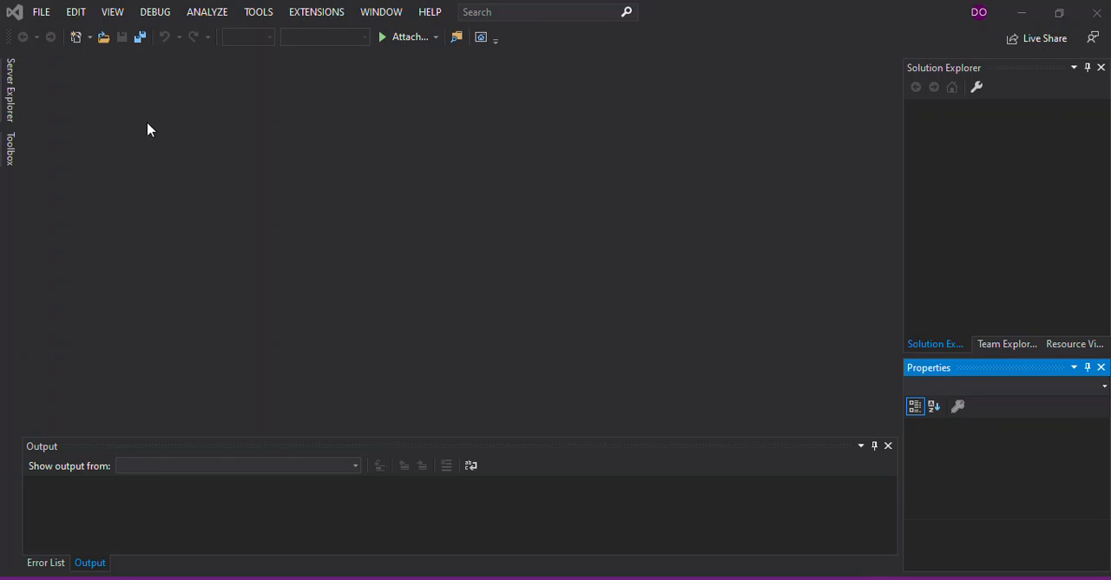
click(254, 14)
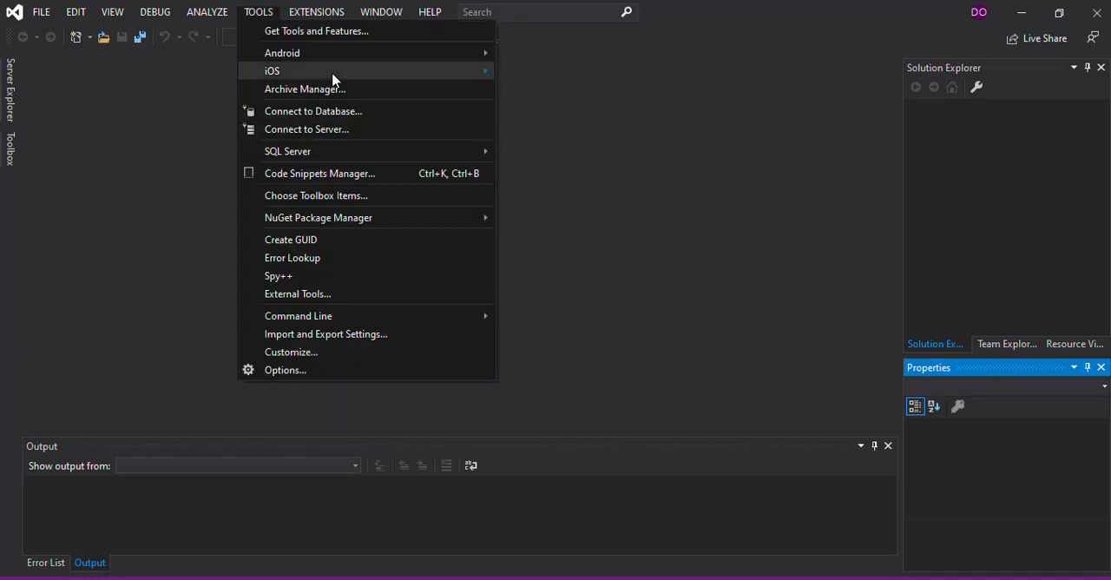
mouse_move(475, 61)
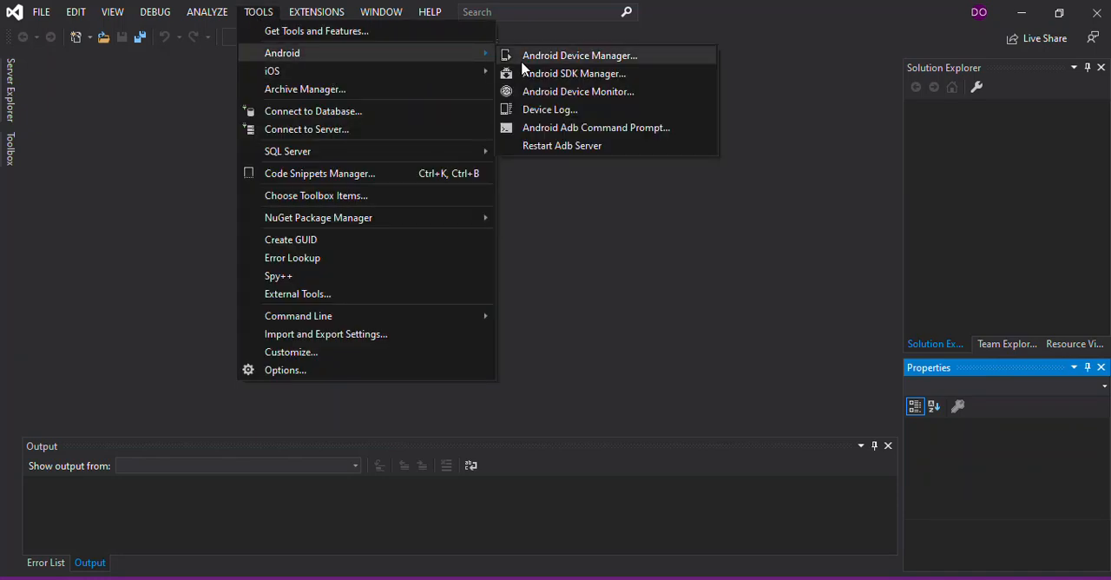
click(538, 82)
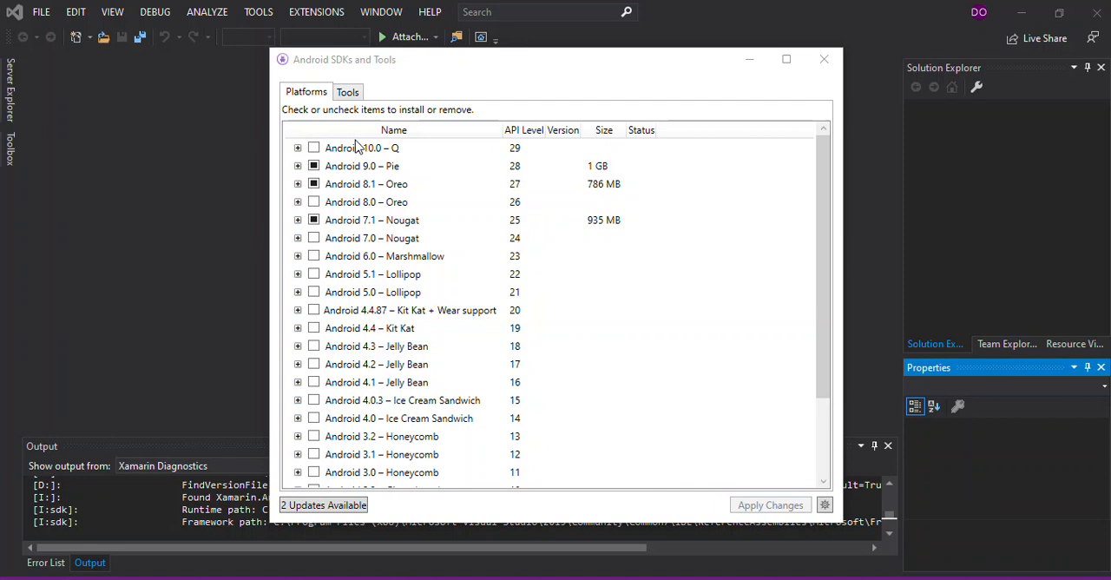
Step: Review the SDK Build Tools and Android Emulator versions among the SDK tools, and close the manager without applying changes
click(343, 97)
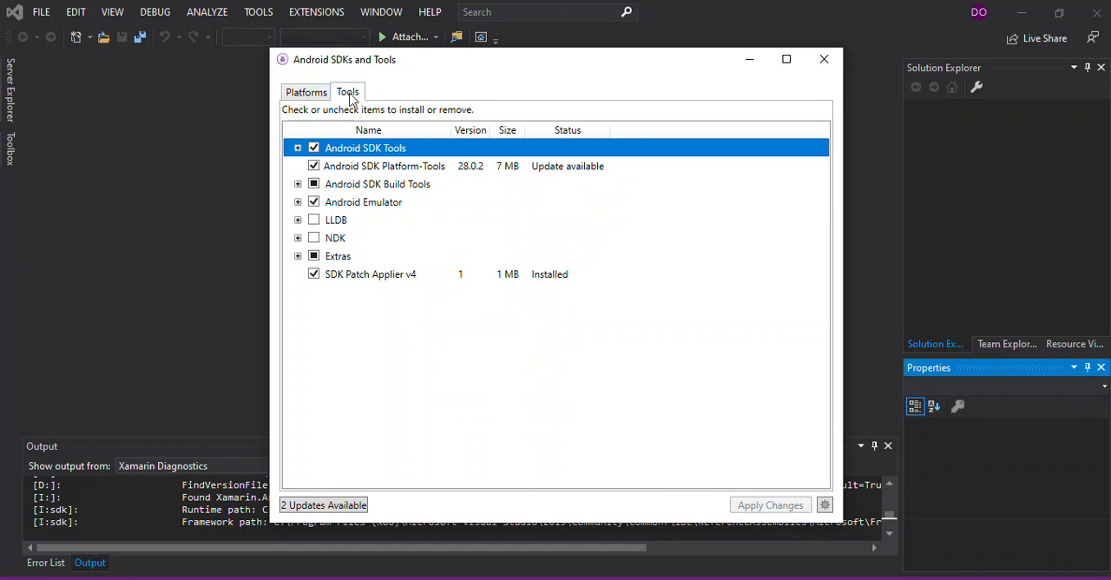
click(298, 185)
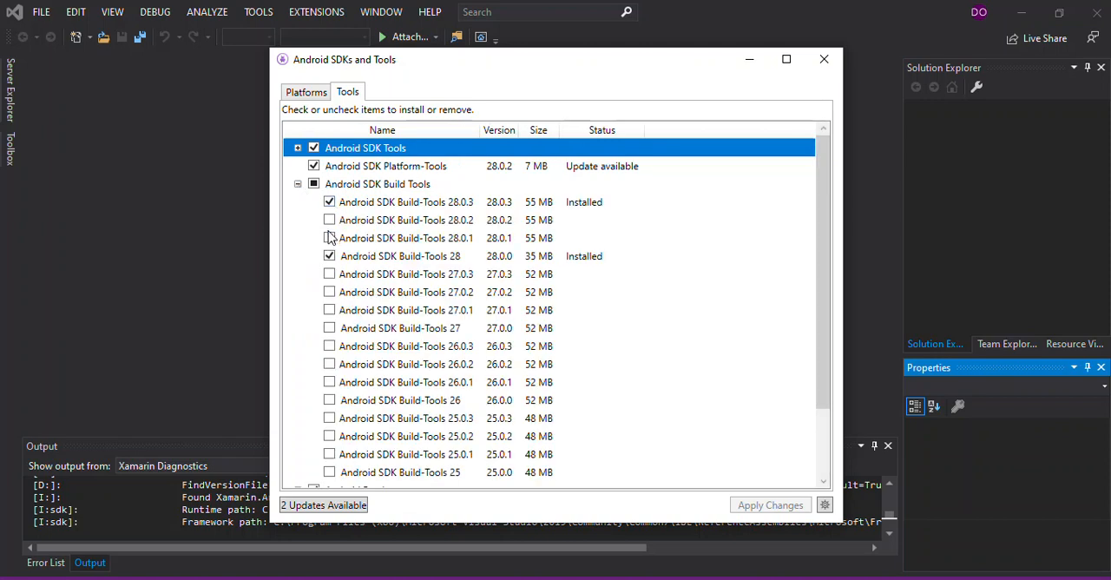
click(314, 185)
click(314, 185)
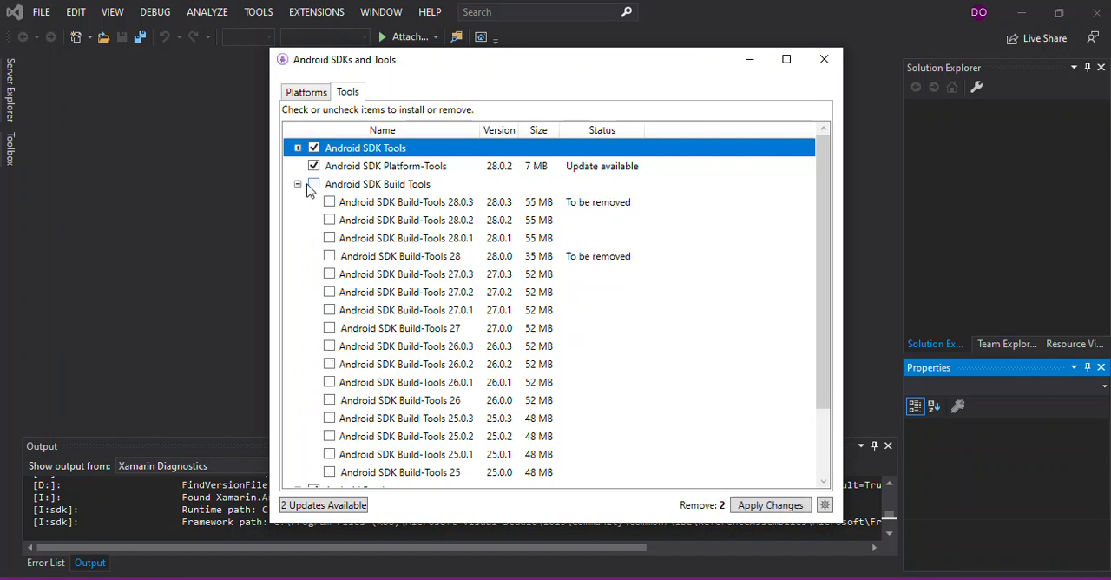
click(298, 185)
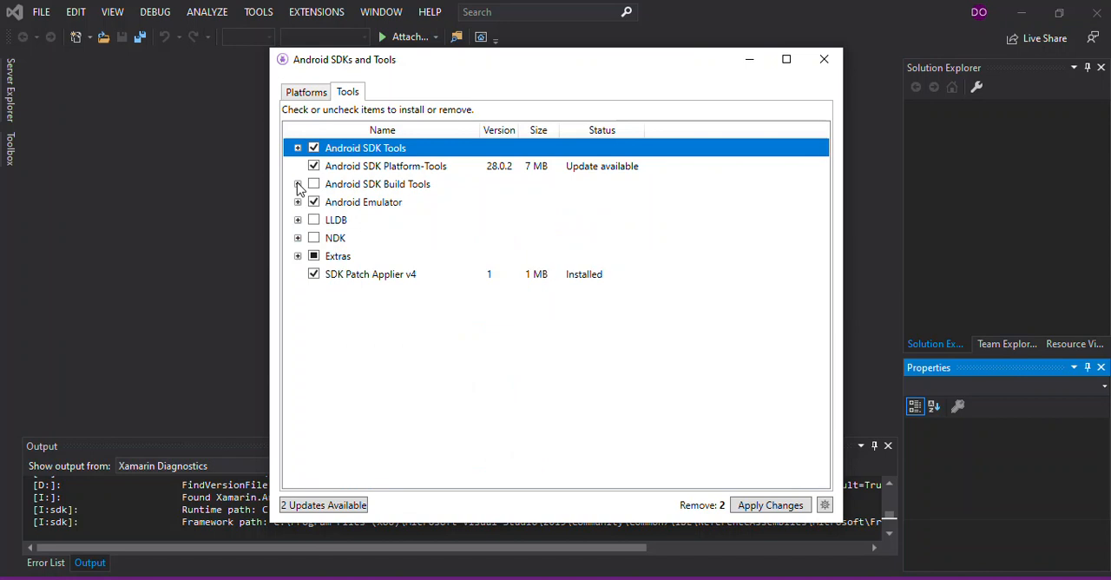
click(298, 201)
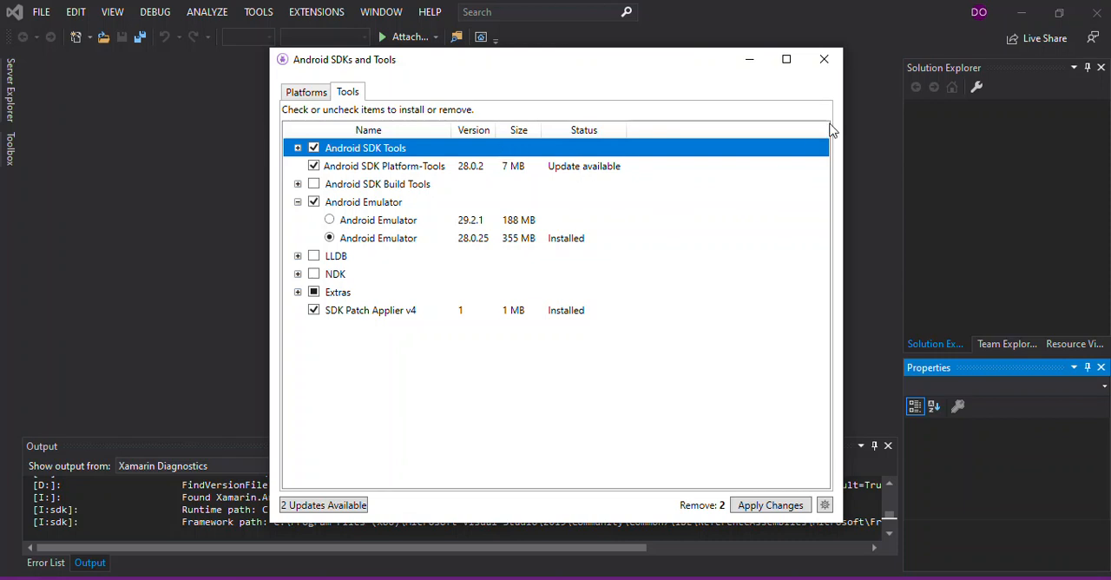
click(824, 61)
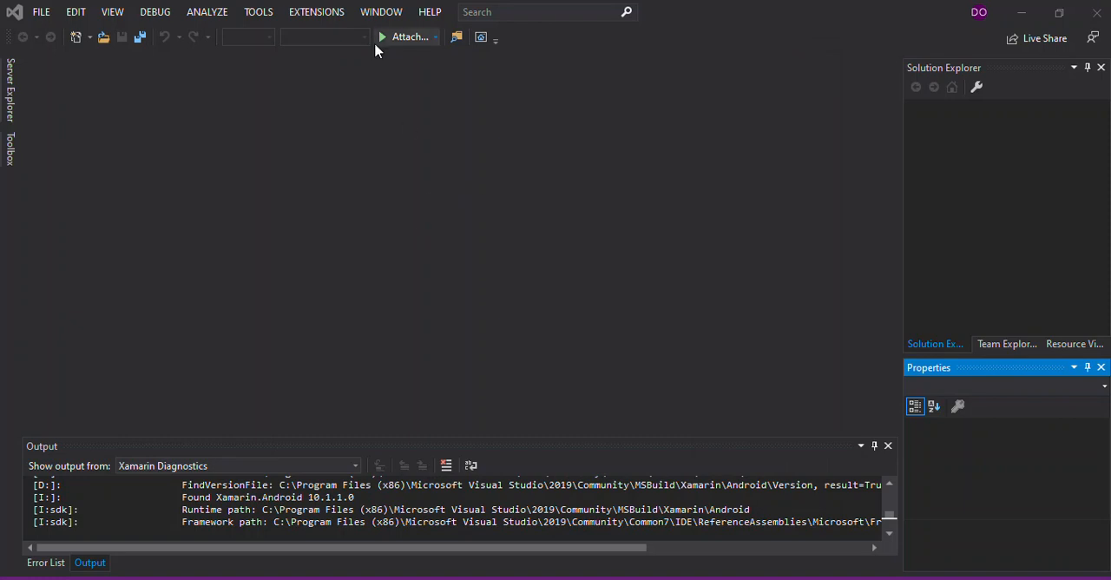
Step: Open the Android Device Manager and view the default properties of a new device, closing the form without creating it
click(252, 17)
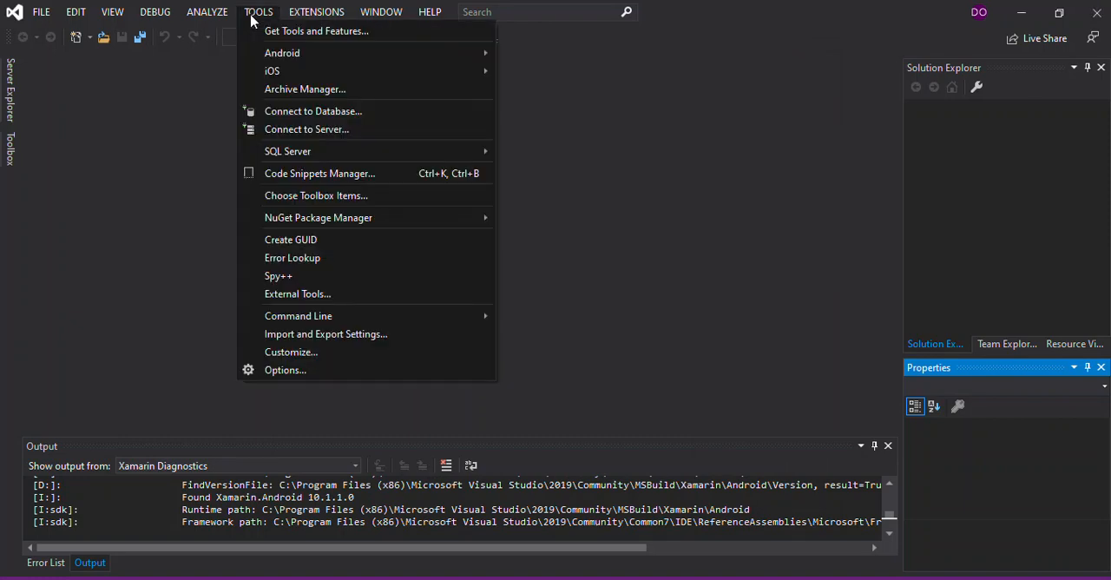
mouse_move(421, 55)
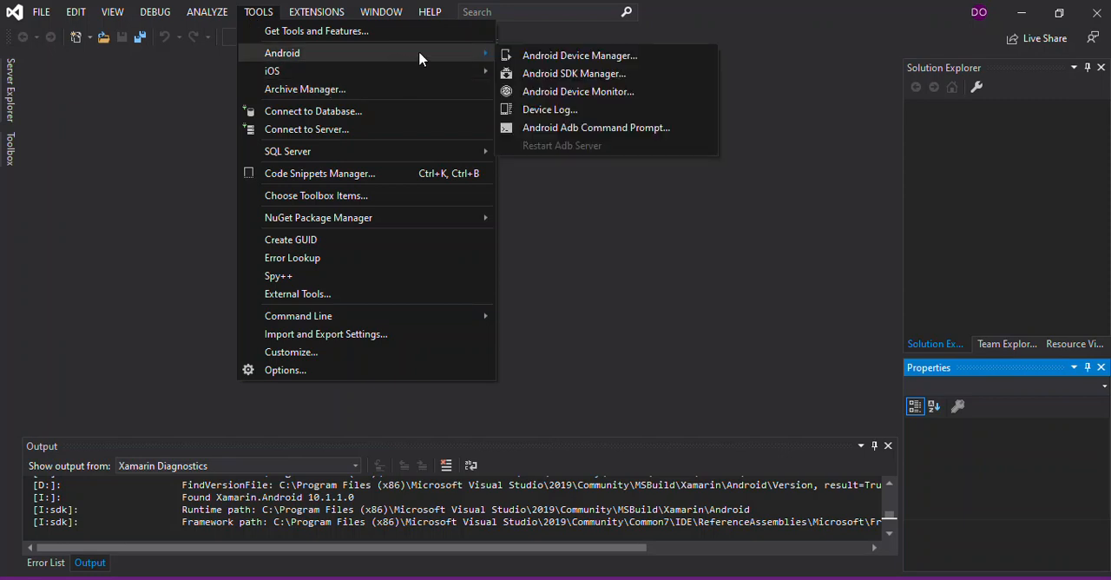
click(540, 57)
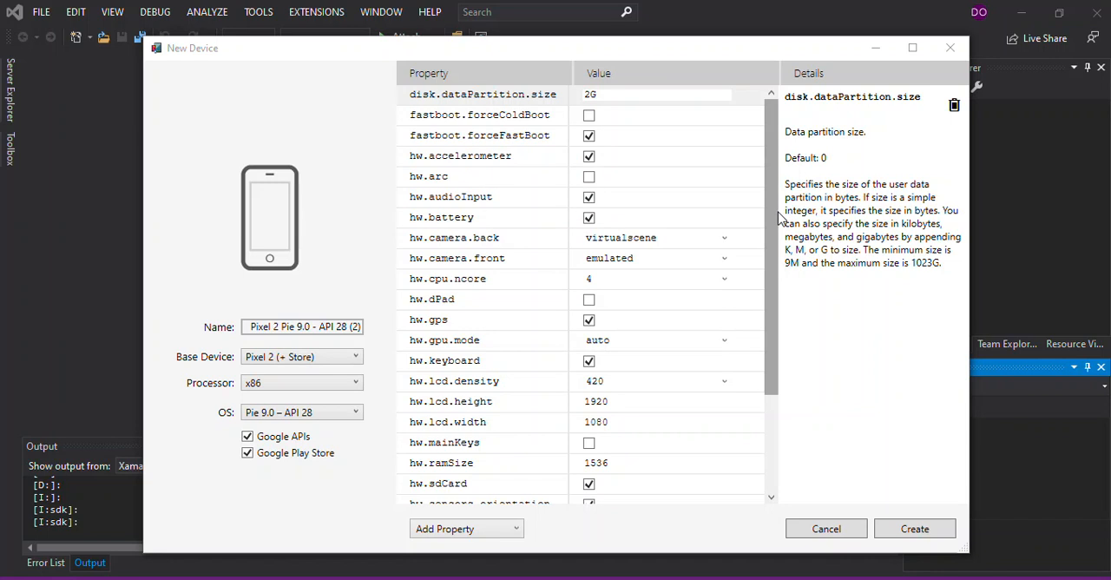
drag(779, 218, 779, 280)
click(614, 382)
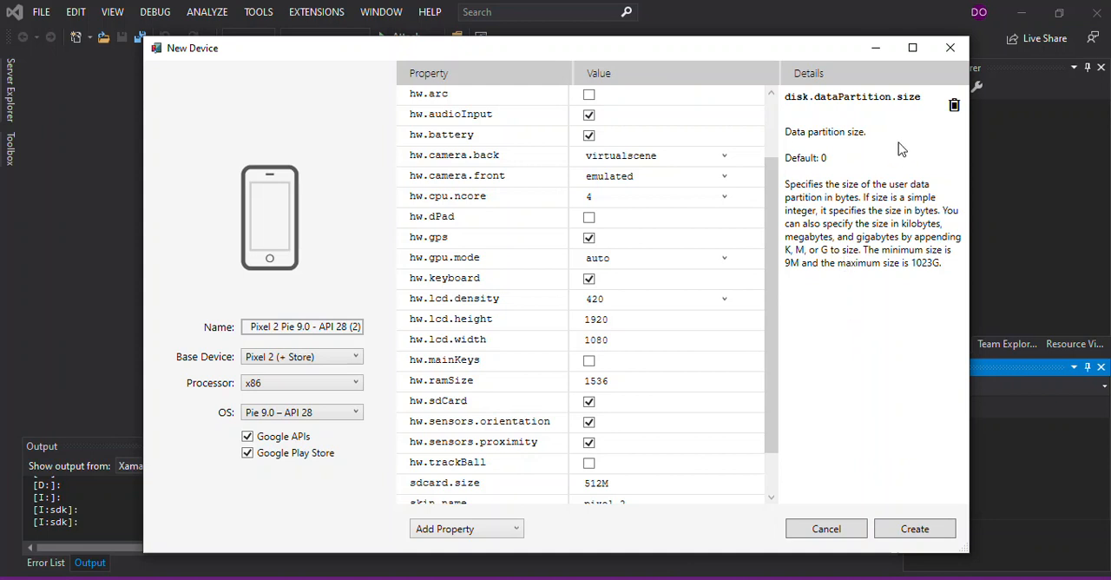
click(950, 47)
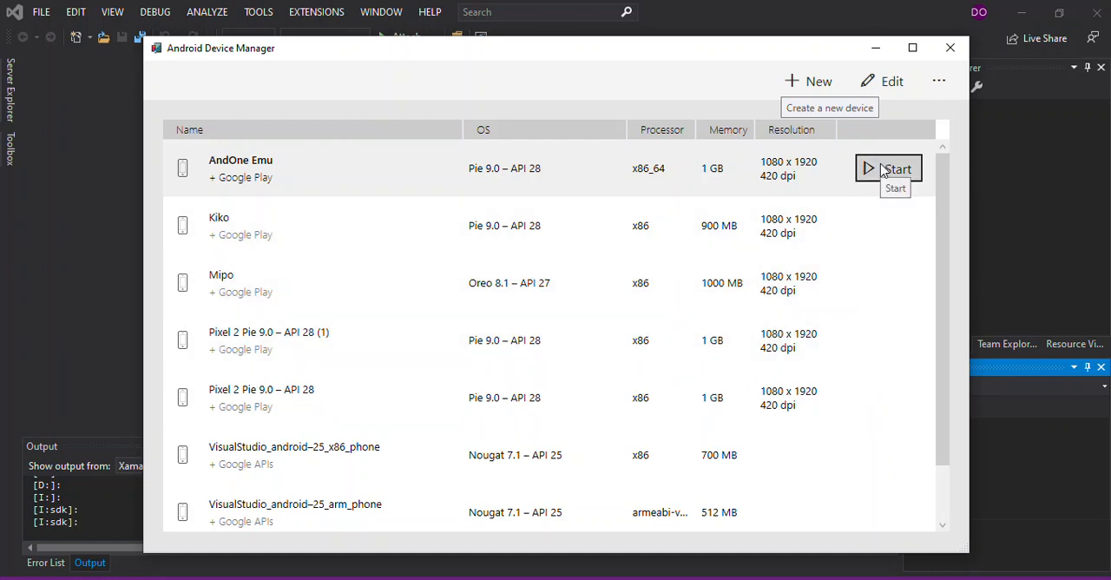
Step: Bring up the new device form again and review its hardware properties and the available OS versions, keeping Pie 9.0 – API 28
click(839, 254)
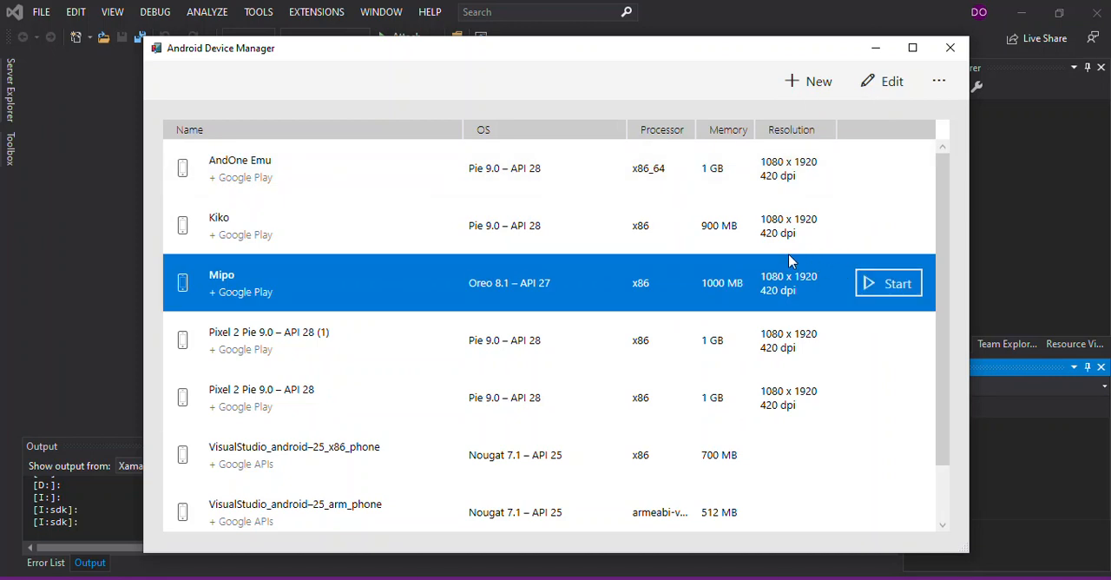
click(800, 87)
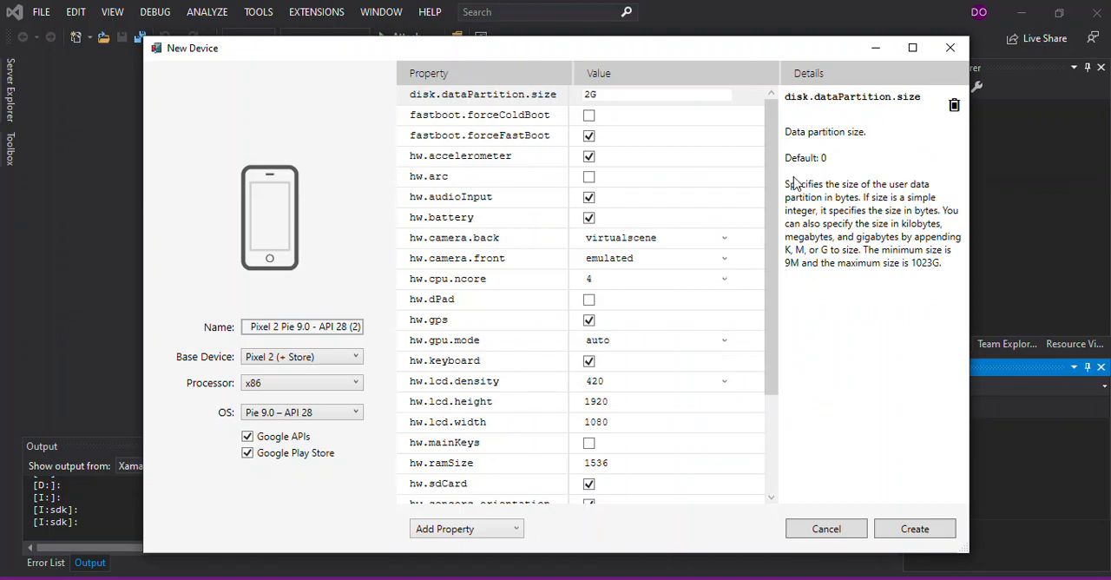
drag(773, 194, 764, 389)
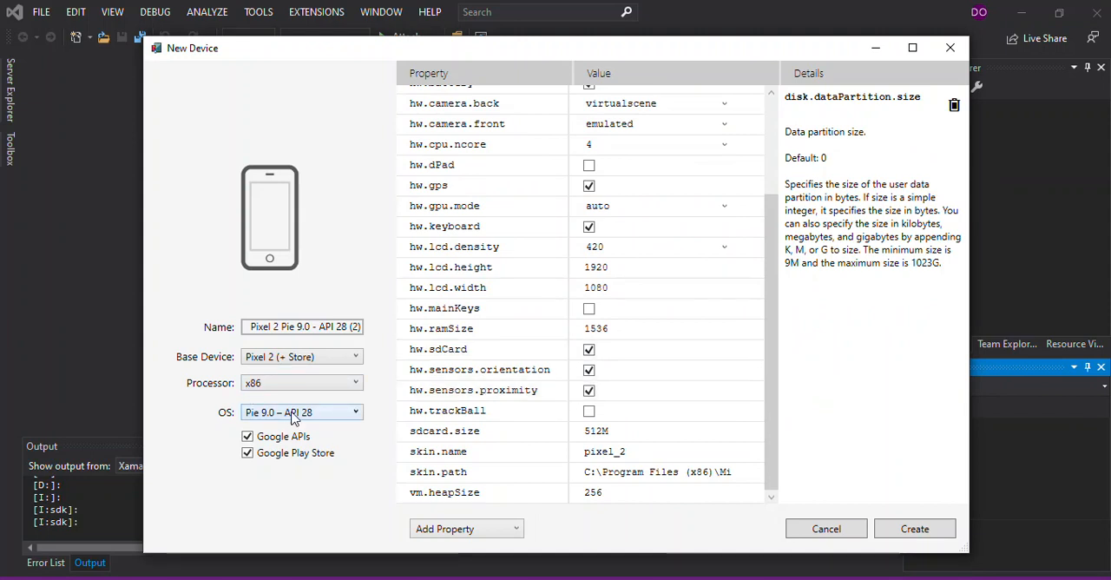
click(355, 414)
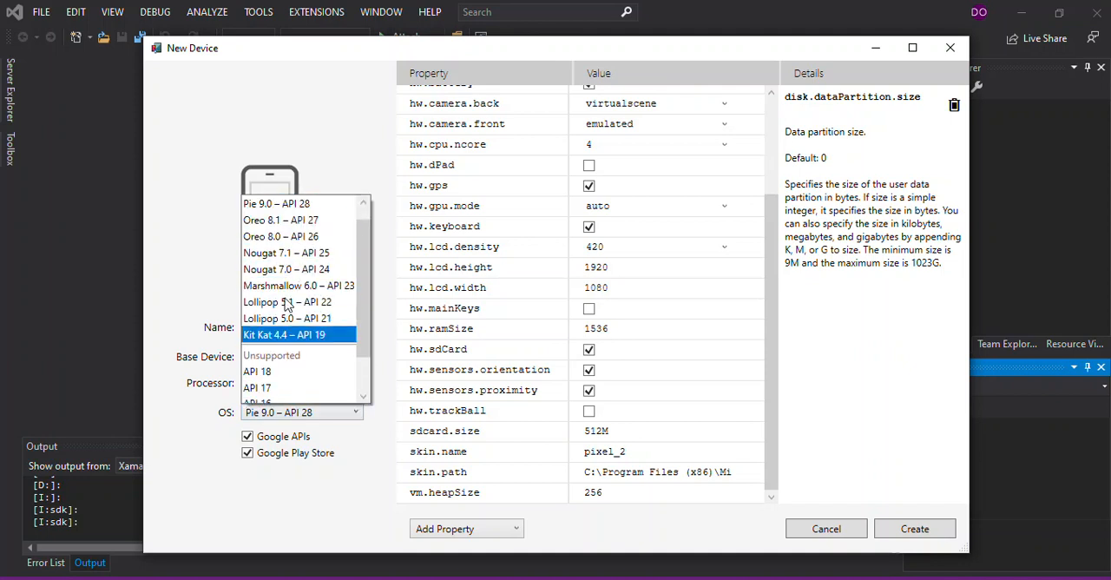
click(167, 330)
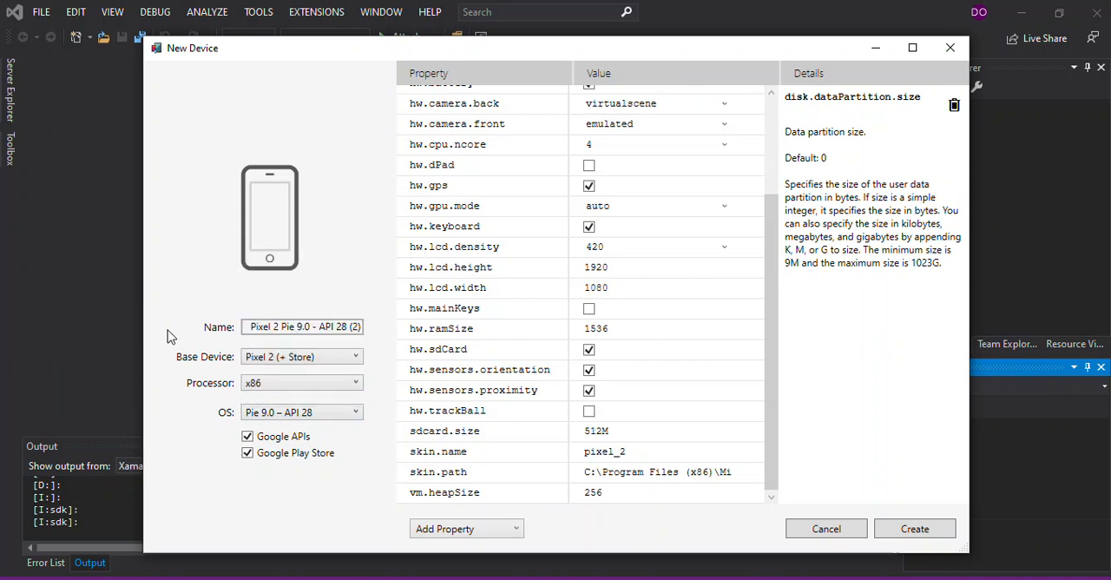
Step: Review the base device and processor choices for the new device, and close the form and the Android Device Manager without creating it
click(315, 363)
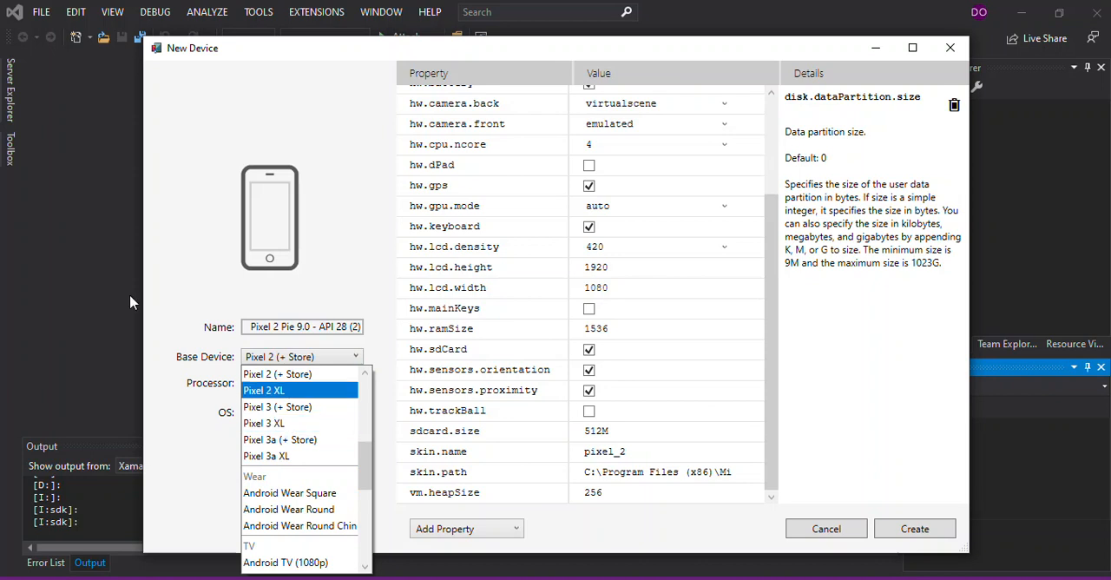
click(172, 301)
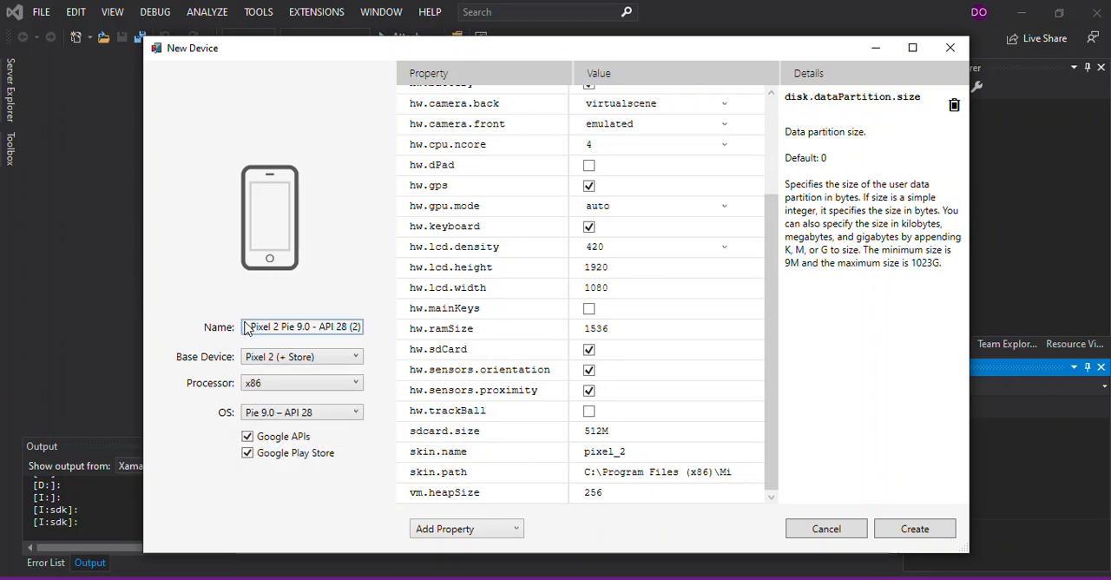
click(337, 389)
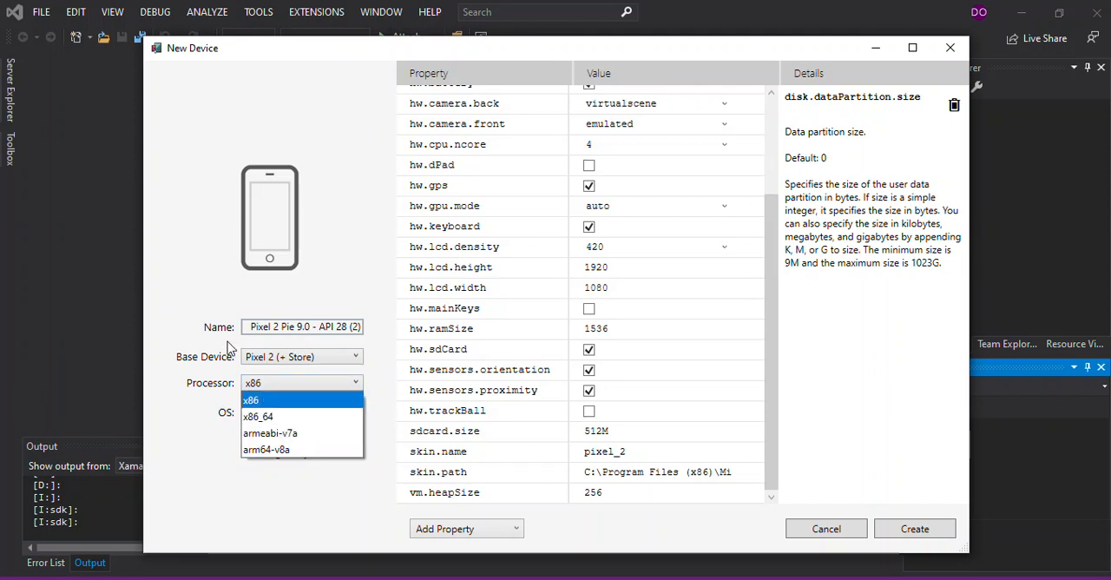
click(178, 362)
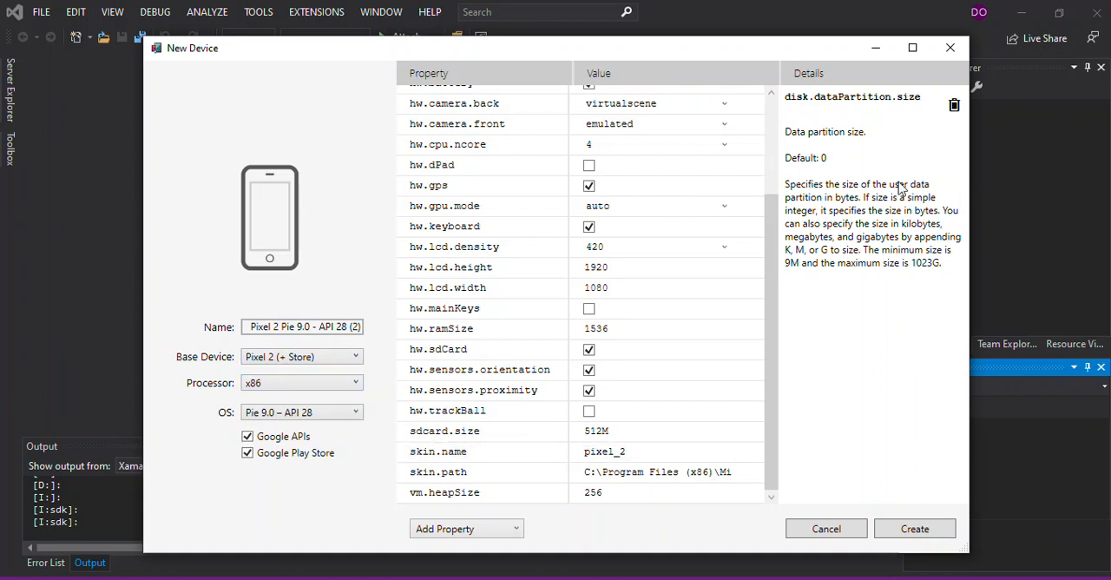
click(951, 49)
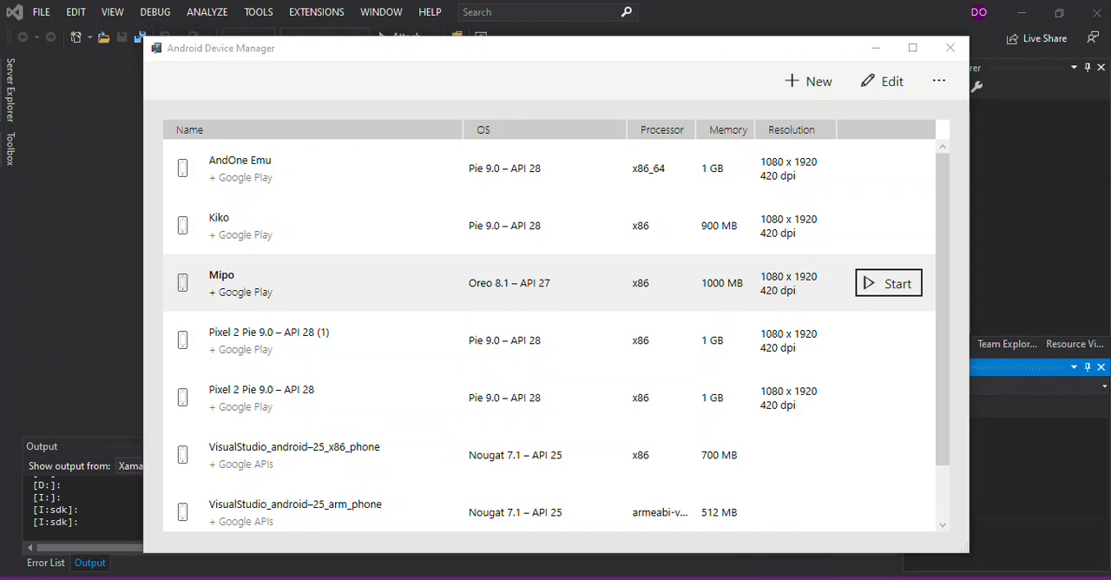
click(952, 55)
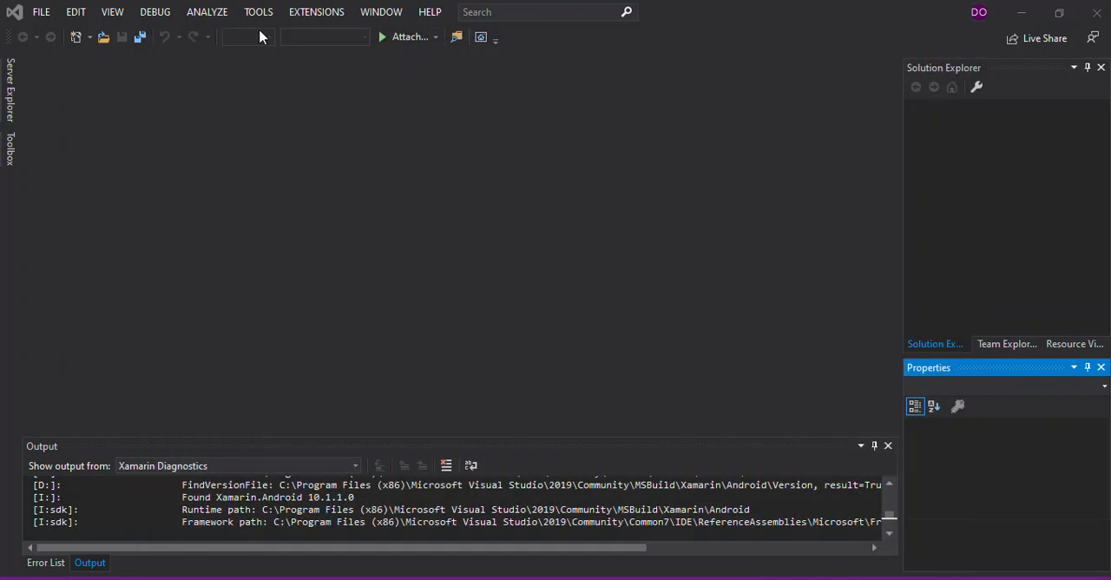
Step: Open the Android SDK Manager, examine the Extras packages down to the Intel x86 Emulator Accelerator (HAXM installer), and close it
click(259, 19)
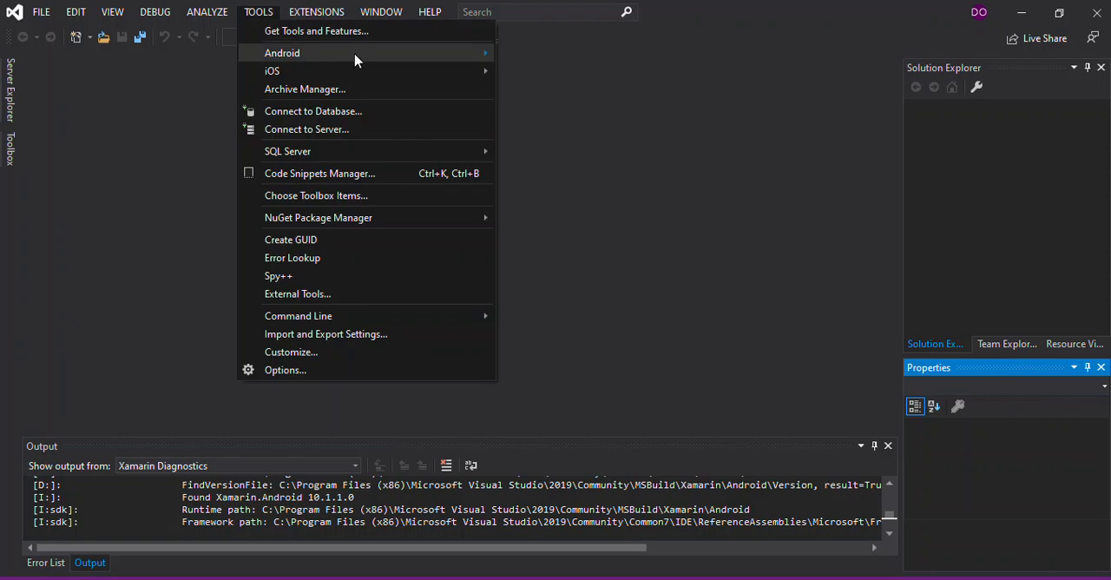
mouse_move(372, 54)
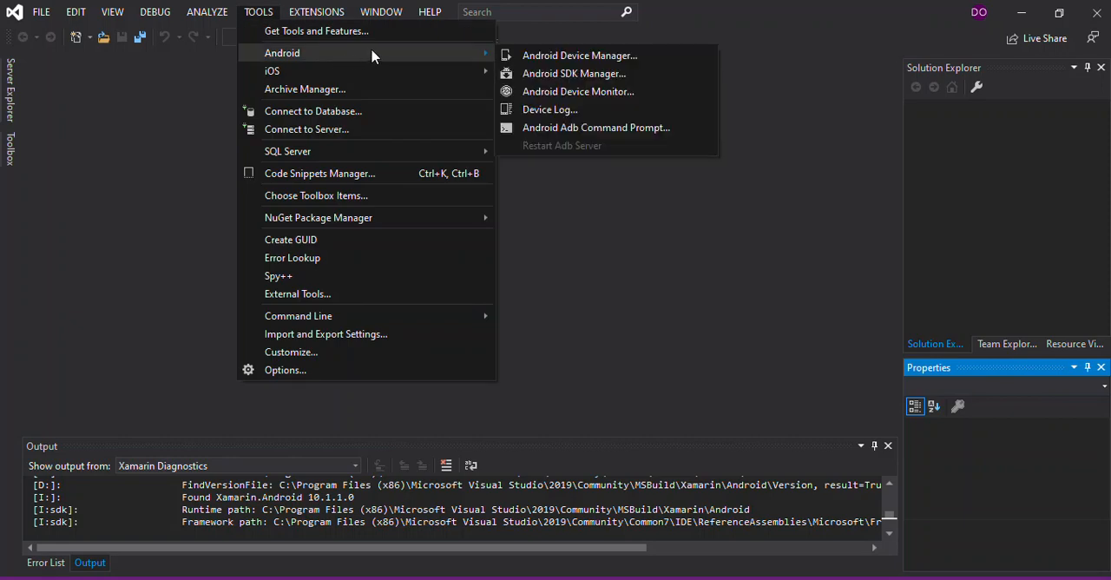
click(533, 77)
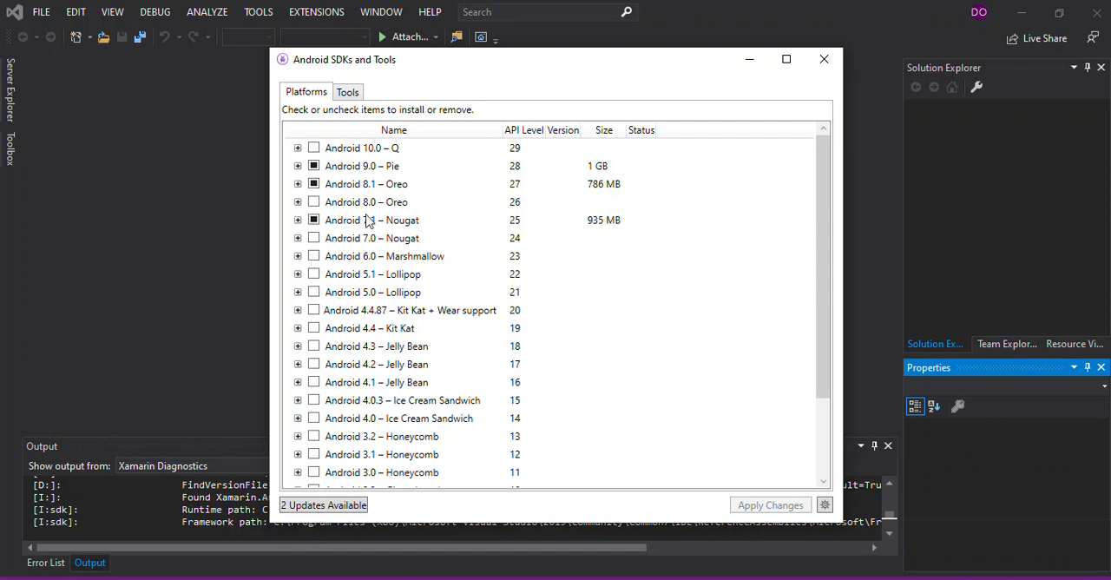
click(352, 95)
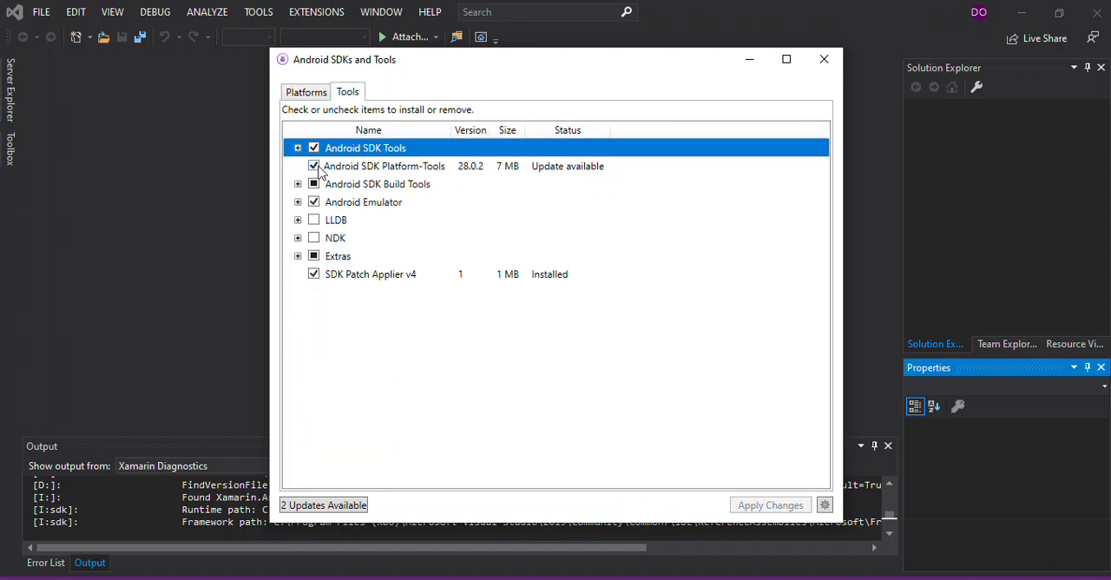
click(298, 256)
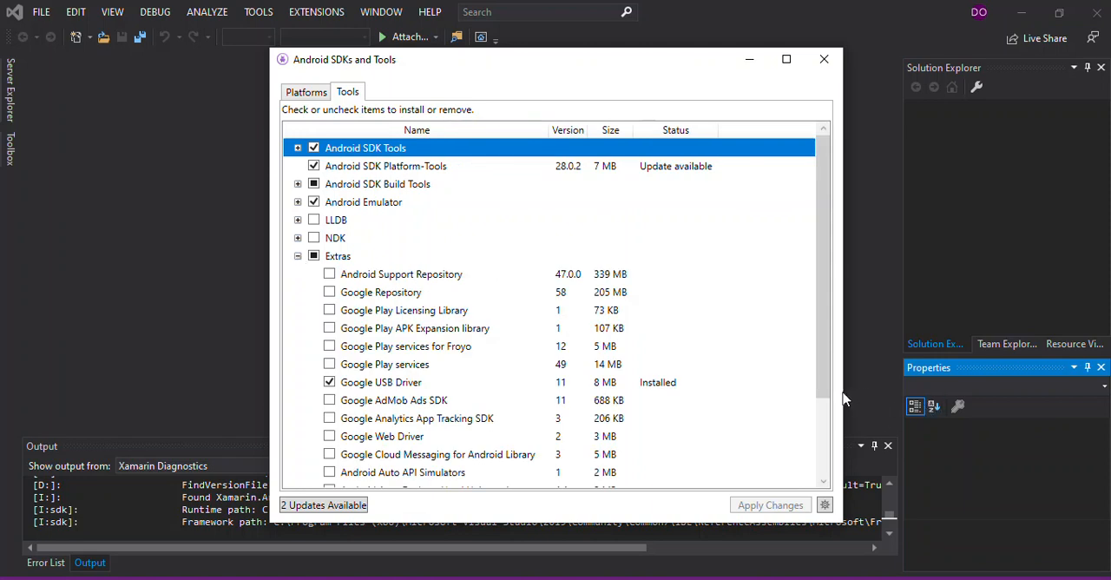
drag(824, 390, 843, 461)
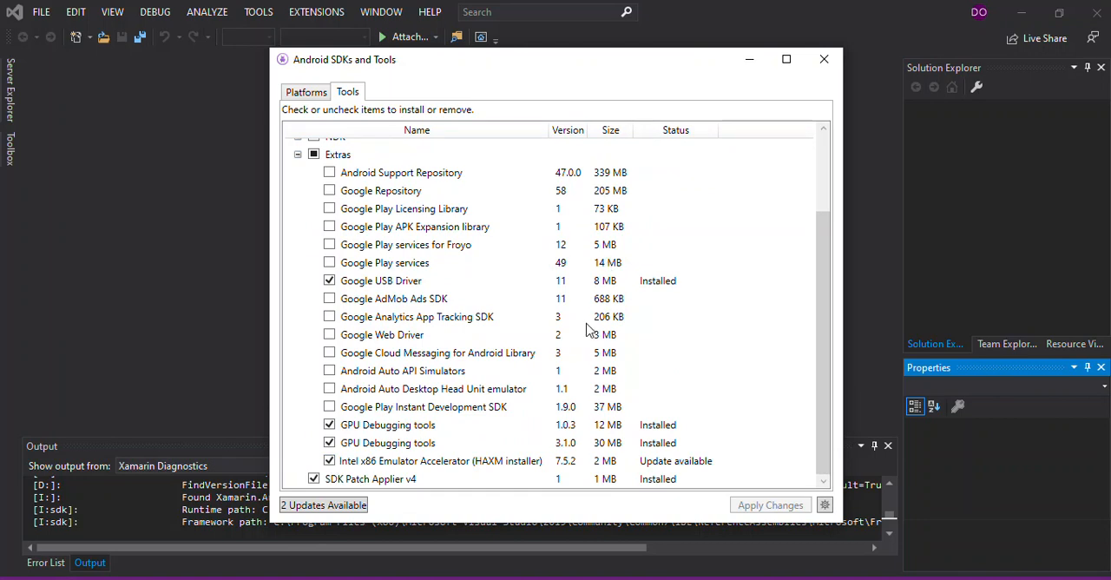
click(822, 61)
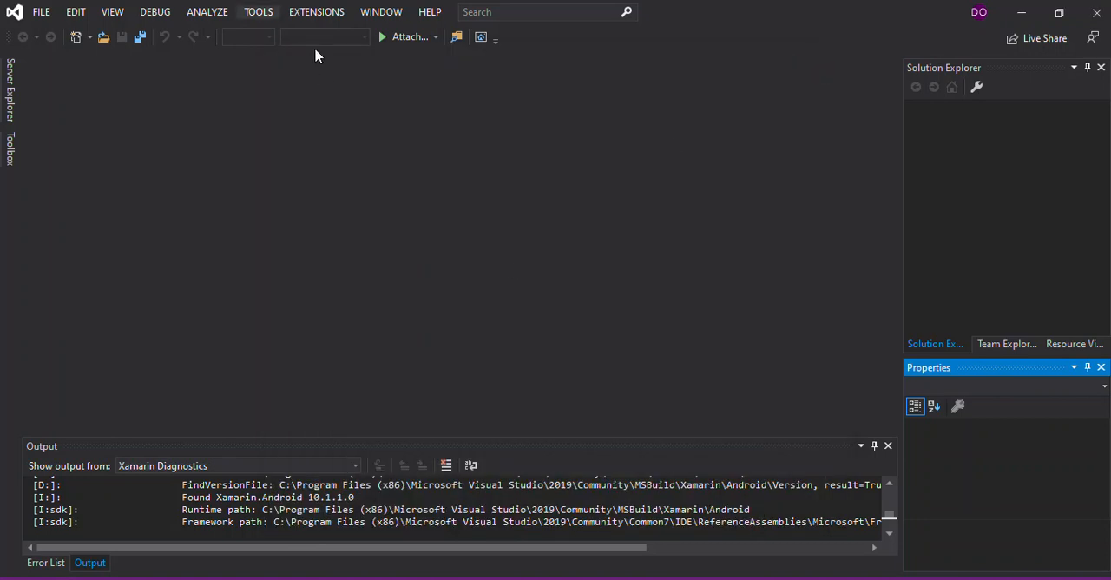
Step: Start the Kiko virtual device from the Android Device Manager and move its emulator window off the device list's memory and resolution details
click(247, 15)
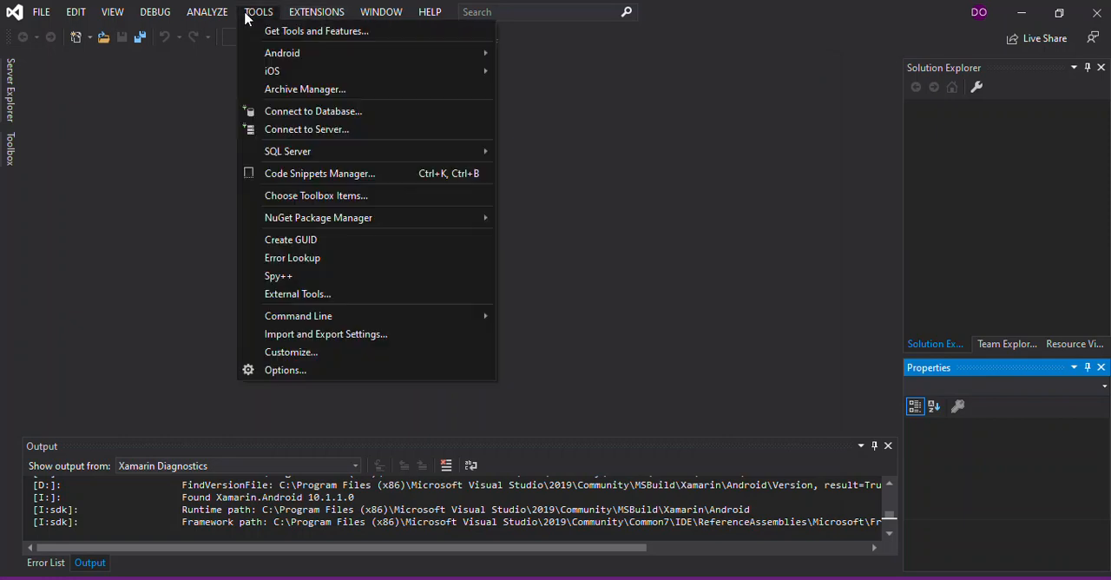
mouse_move(479, 58)
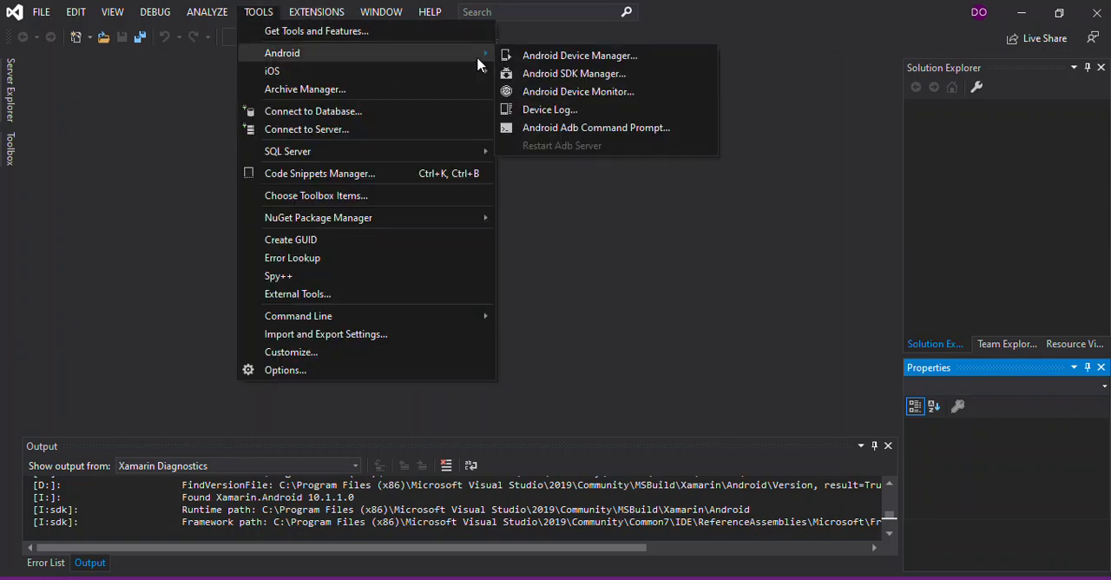
click(544, 61)
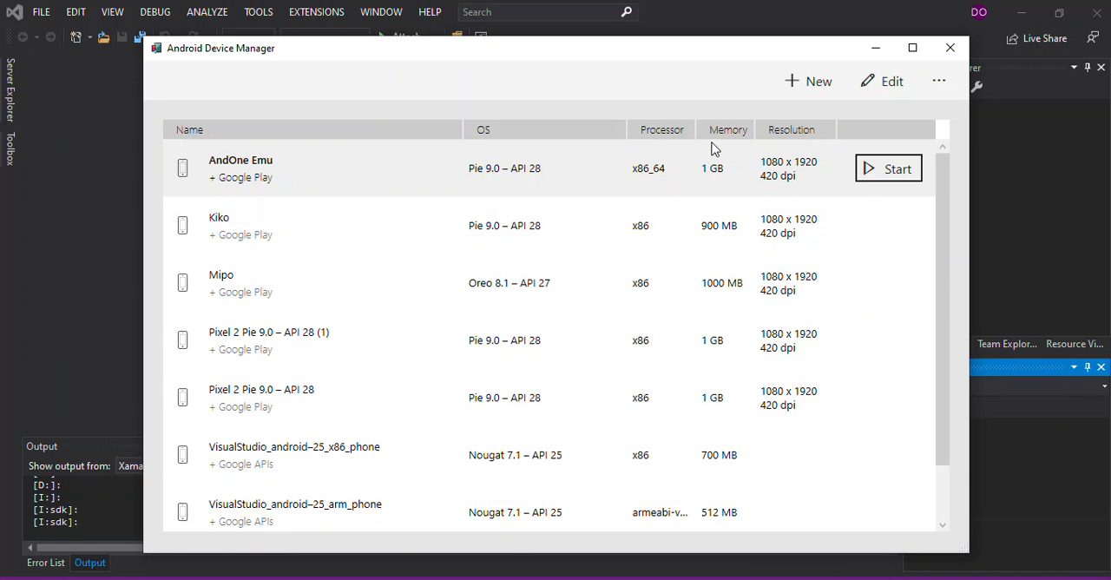
click(715, 228)
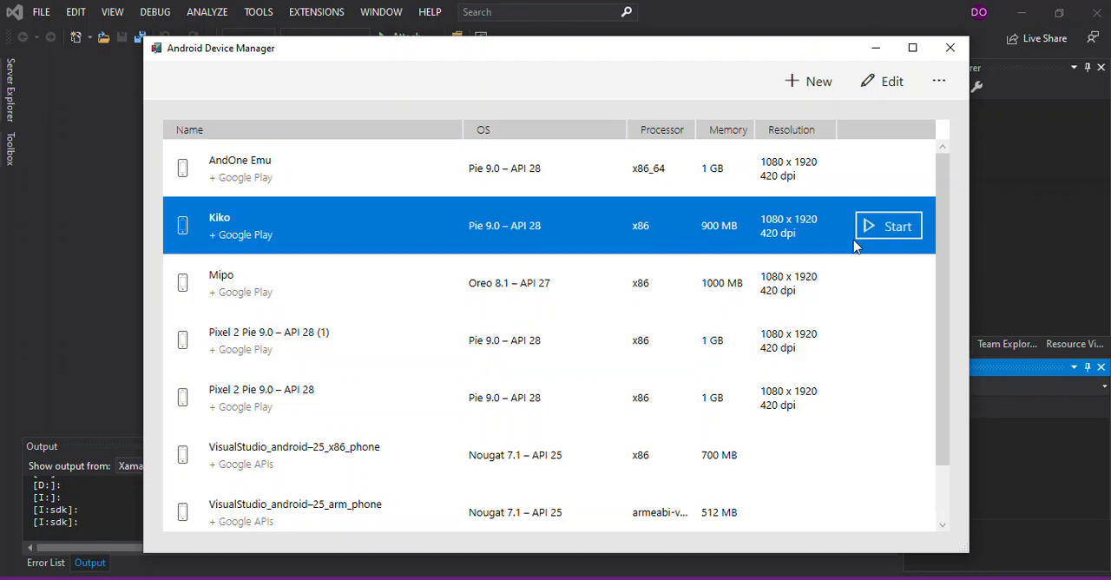
click(888, 227)
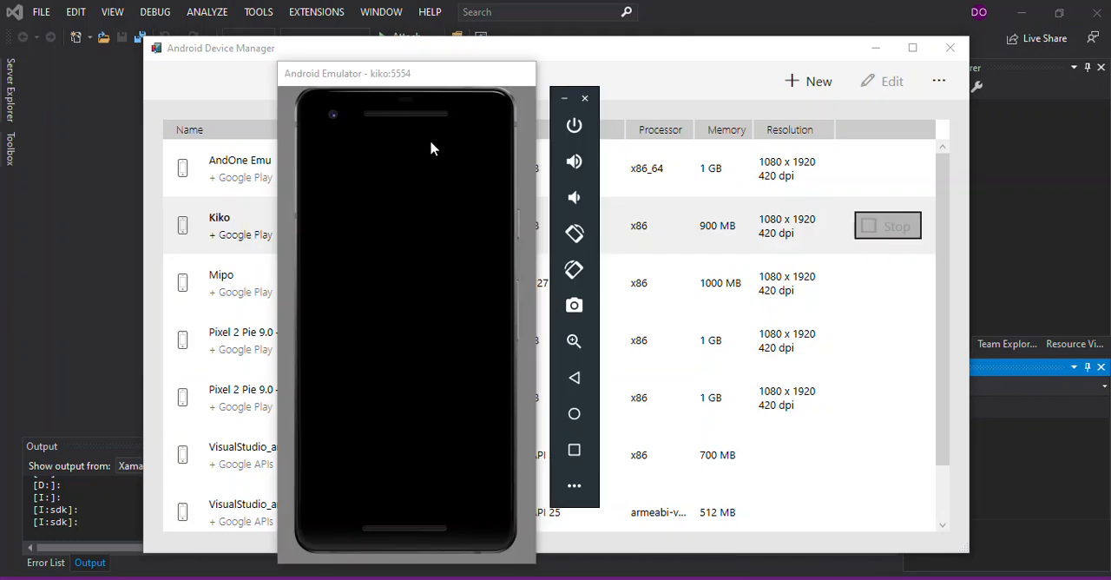
drag(399, 76, 243, 76)
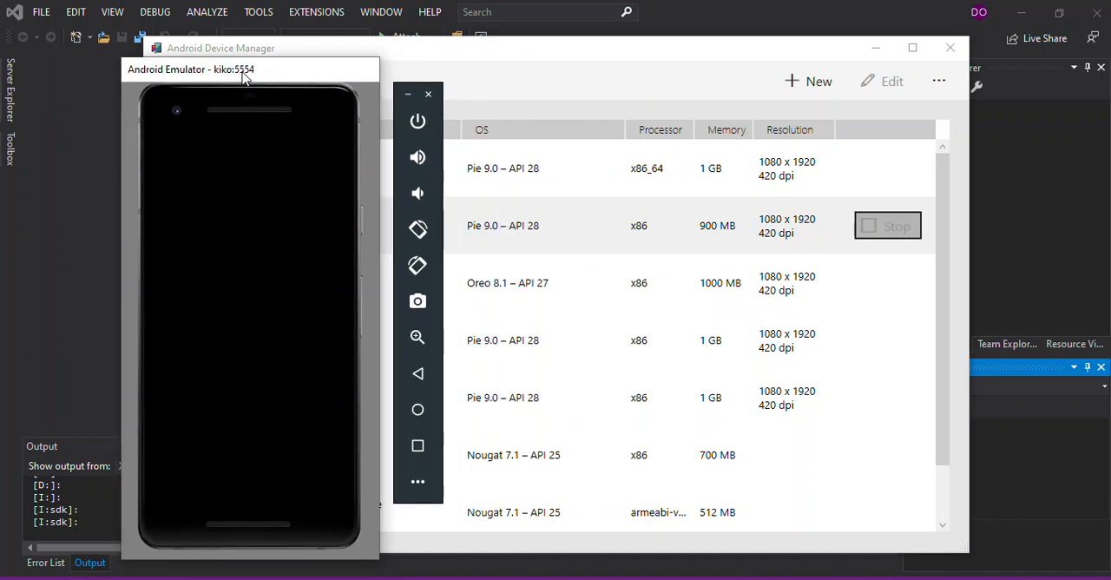